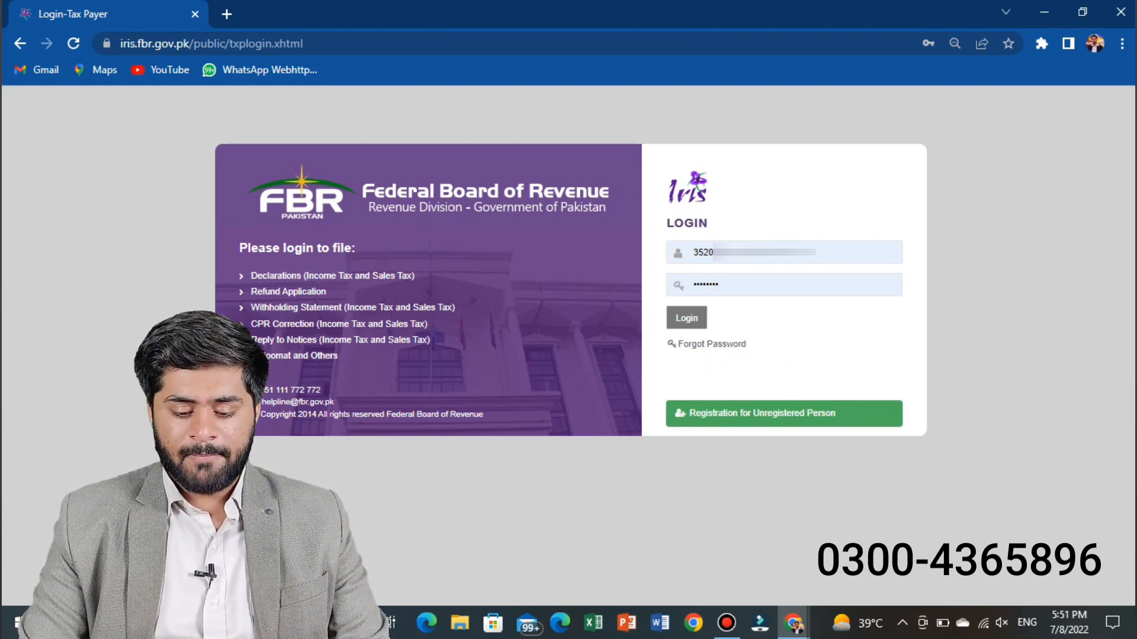
Step: Log in to the IRIS taxpayer portal with the saved credentials
{"action": "key", "text": "Return"}
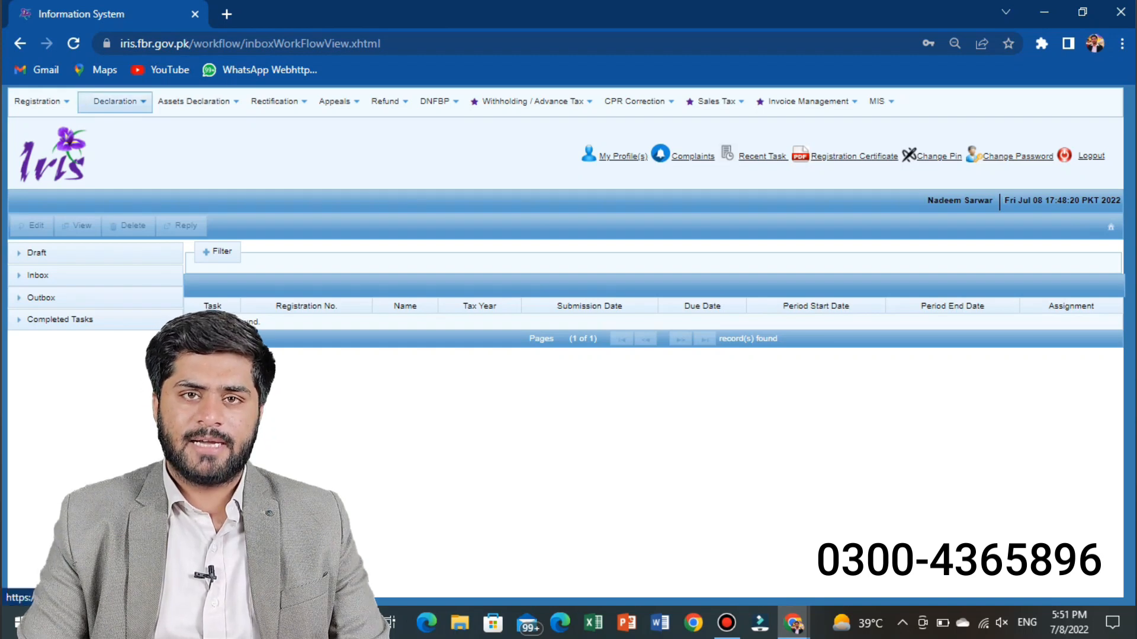
Step: Try to start a new Normal Return (Ind/AOP/COY) for tax period 2022, then close the unsaved form
{"action": "left_click", "coordinate": [115, 102]}
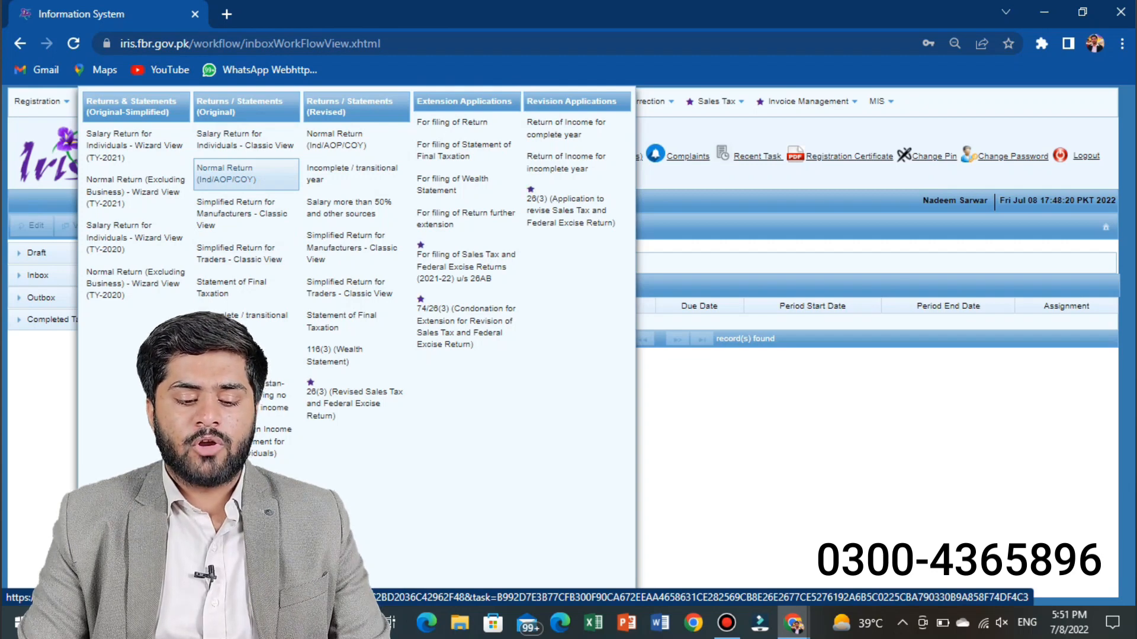
{"action": "left_click", "coordinate": [225, 174]}
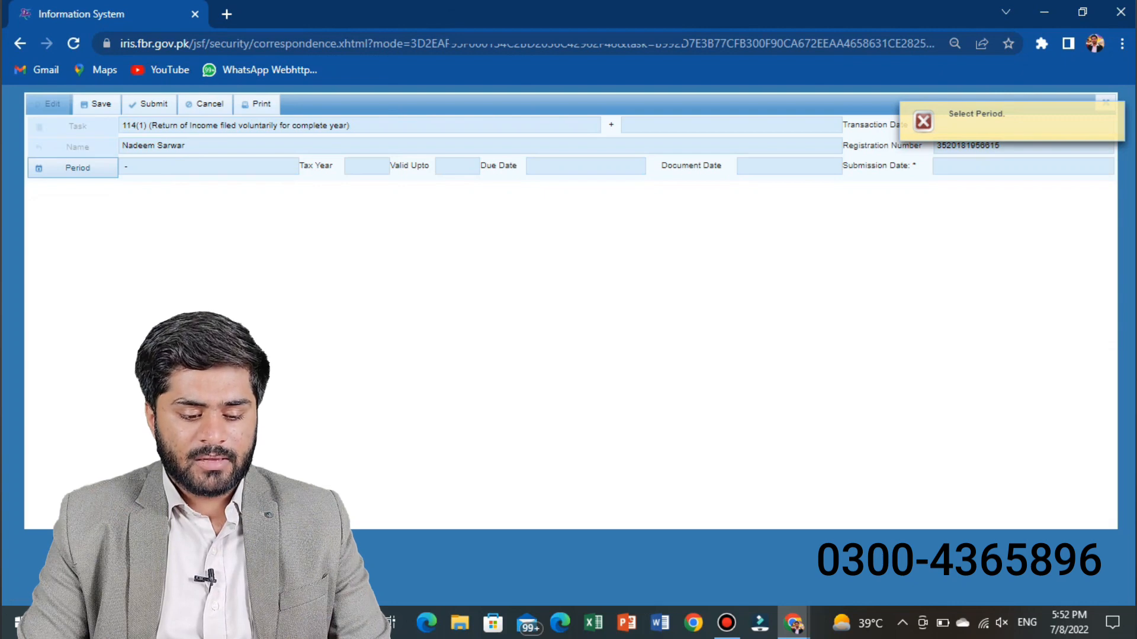
{"action": "left_click", "coordinate": [77, 167]}
{"action": "type", "text": "202"}
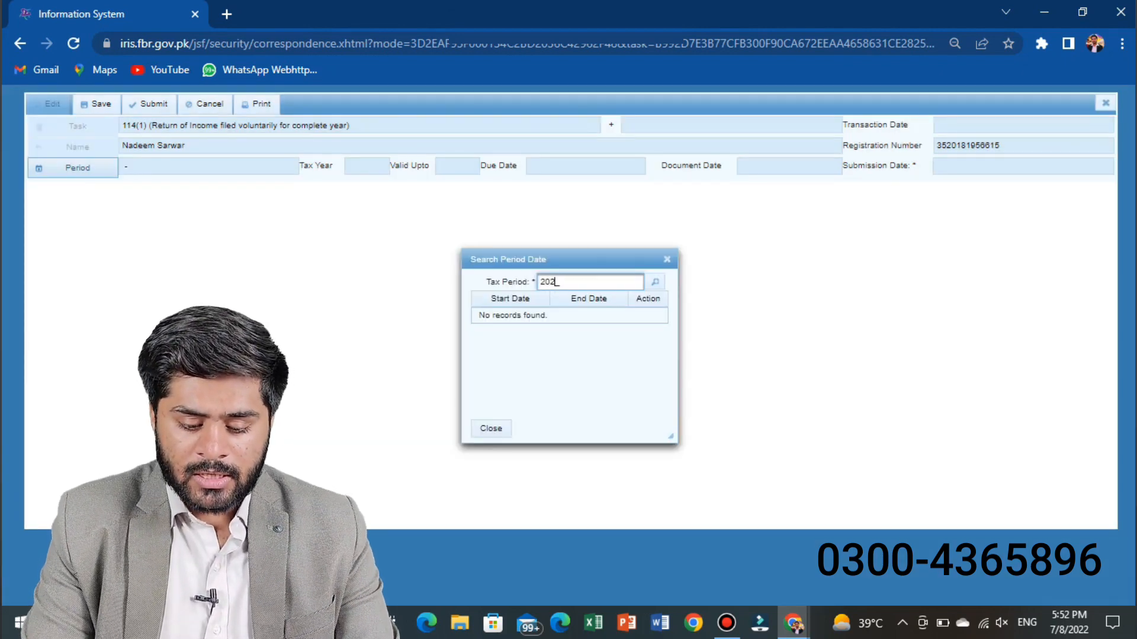
{"action": "type", "text": "2"}
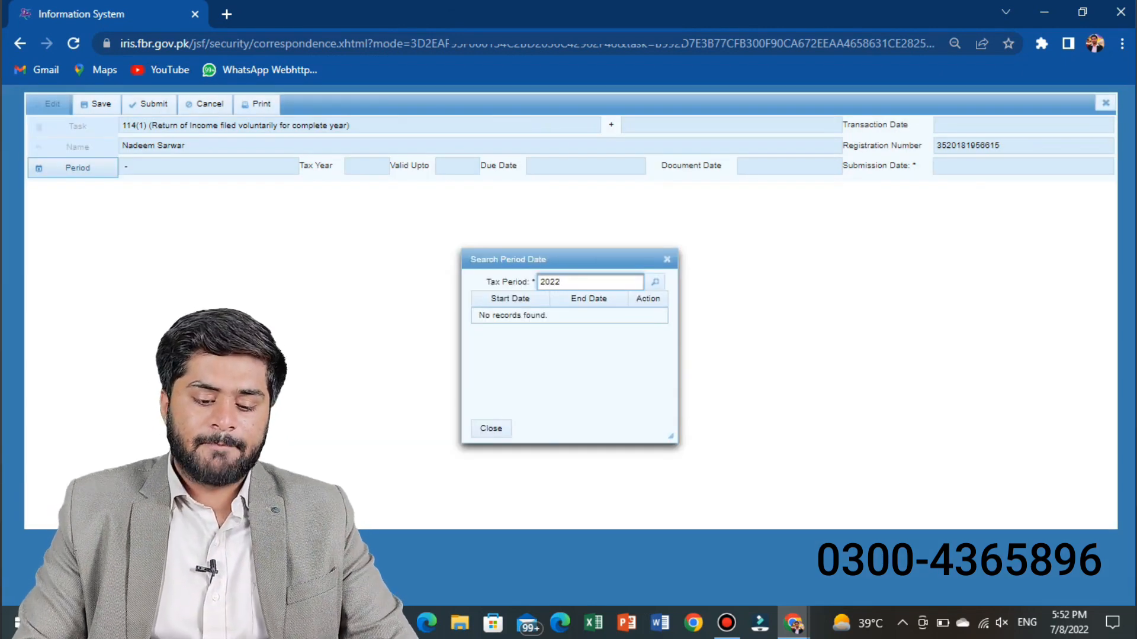
{"action": "key", "text": "Return"}
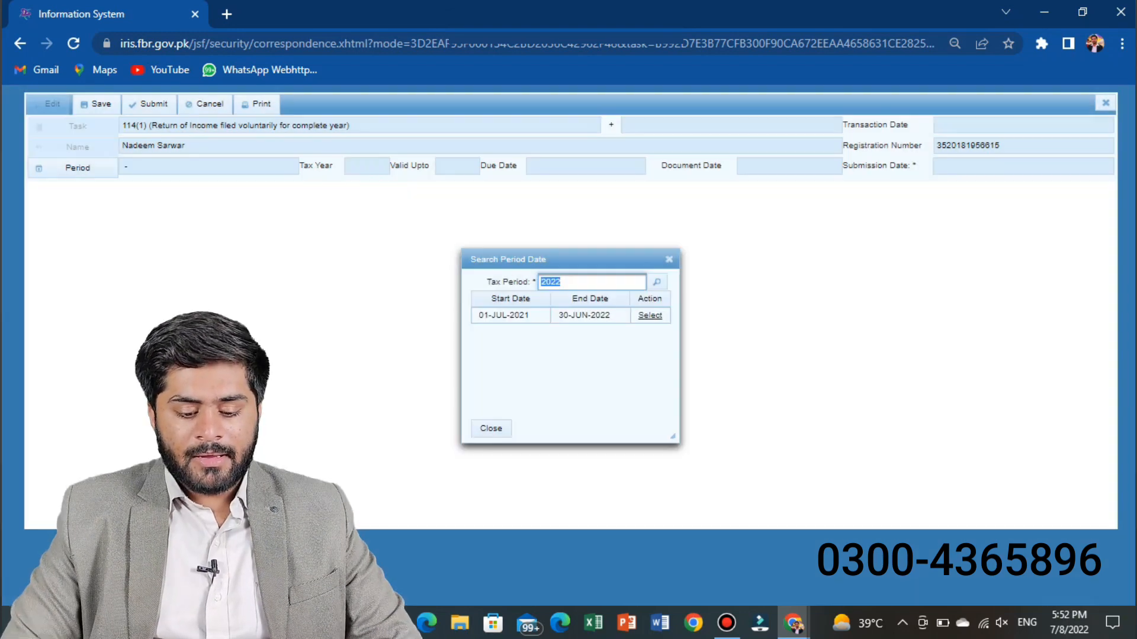
{"action": "key", "text": "Return"}
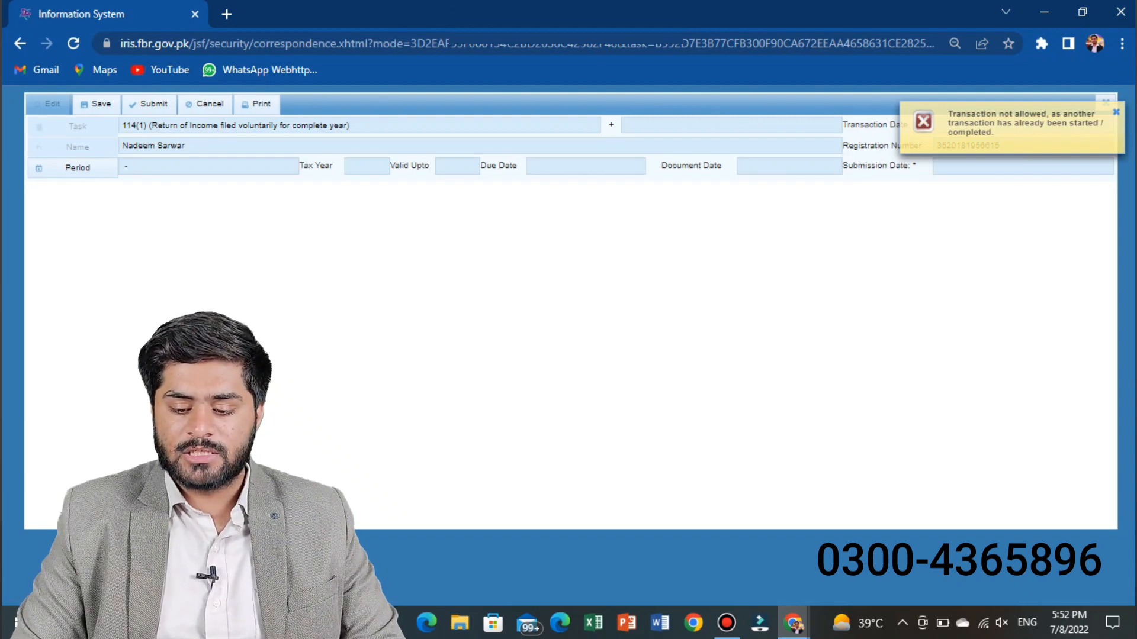
{"action": "key", "text": "Escape"}
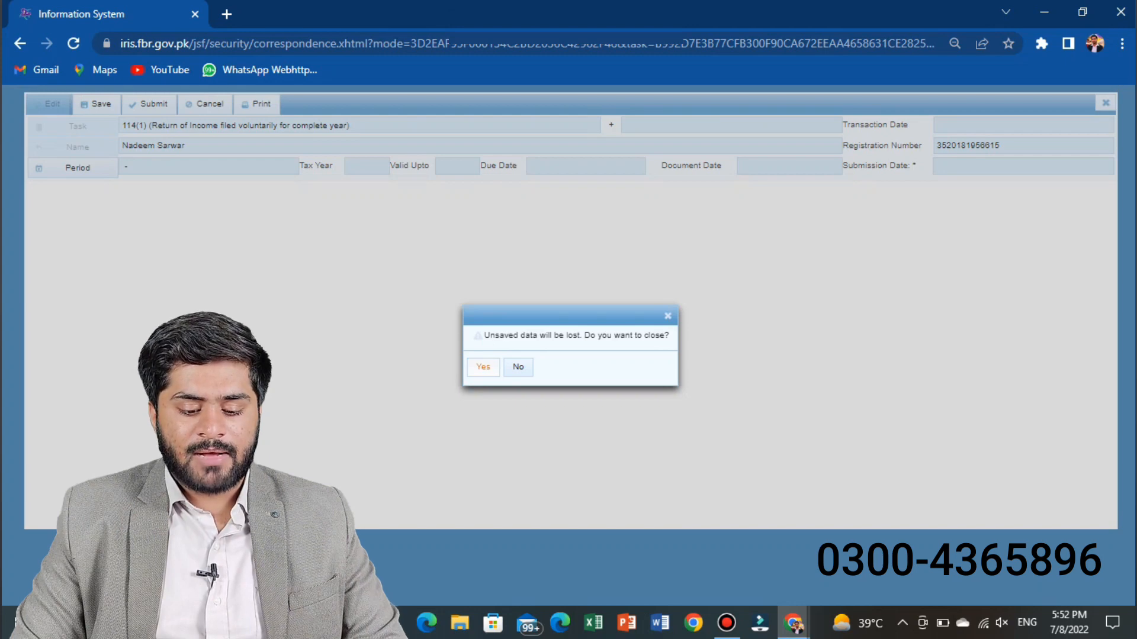
{"action": "left_click", "coordinate": [483, 367]}
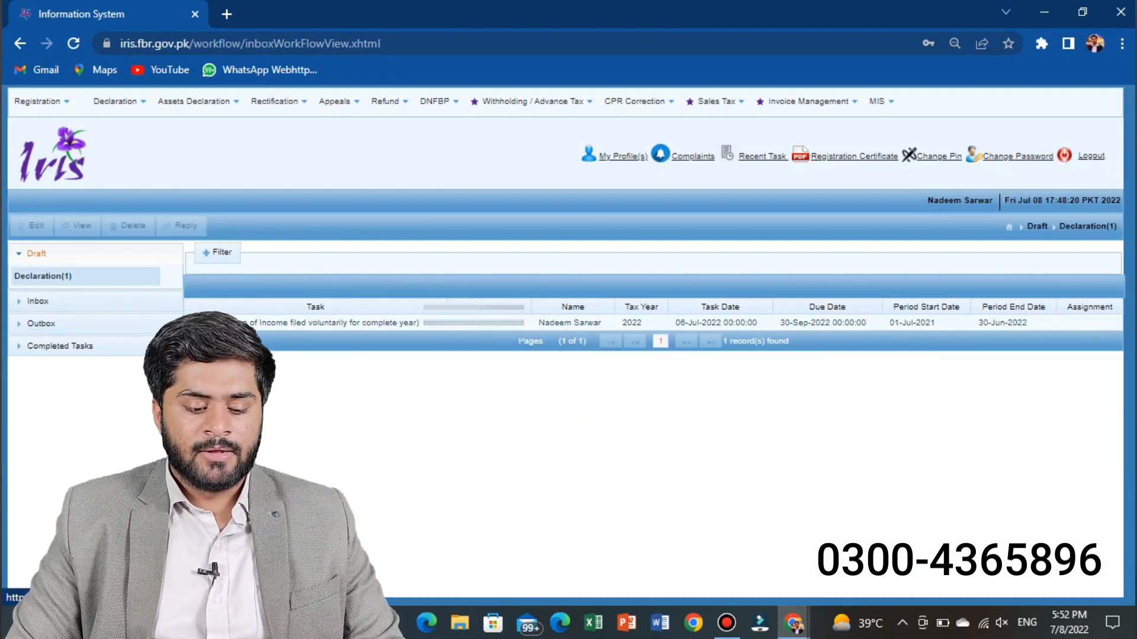
Step: Open the draft 2022 return of income declaration for editing
{"action": "left_click", "coordinate": [568, 322]}
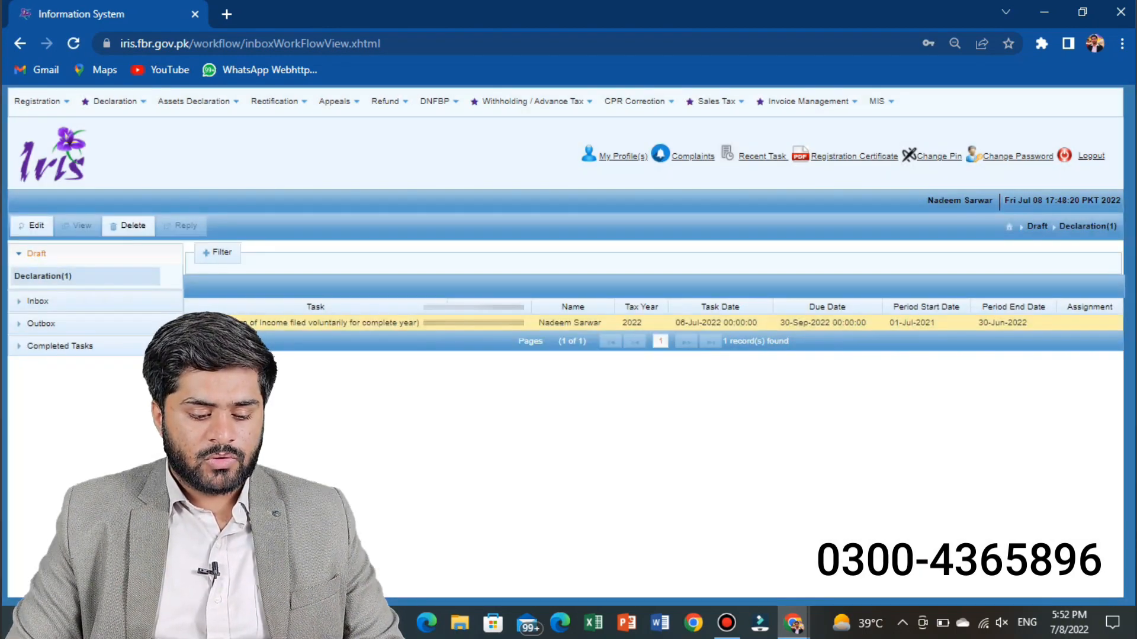
{"action": "left_click", "coordinate": [33, 225]}
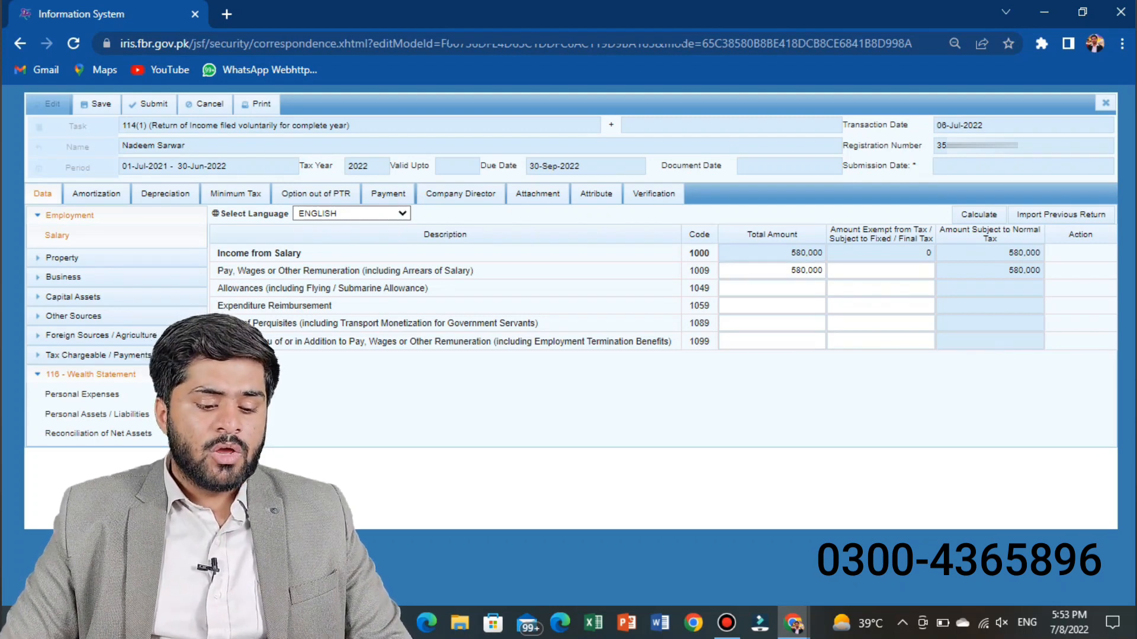
Step: Expand and collapse the return's income sections, then expand Tax Chargeable / Payments
{"action": "left_click", "coordinate": [70, 215]}
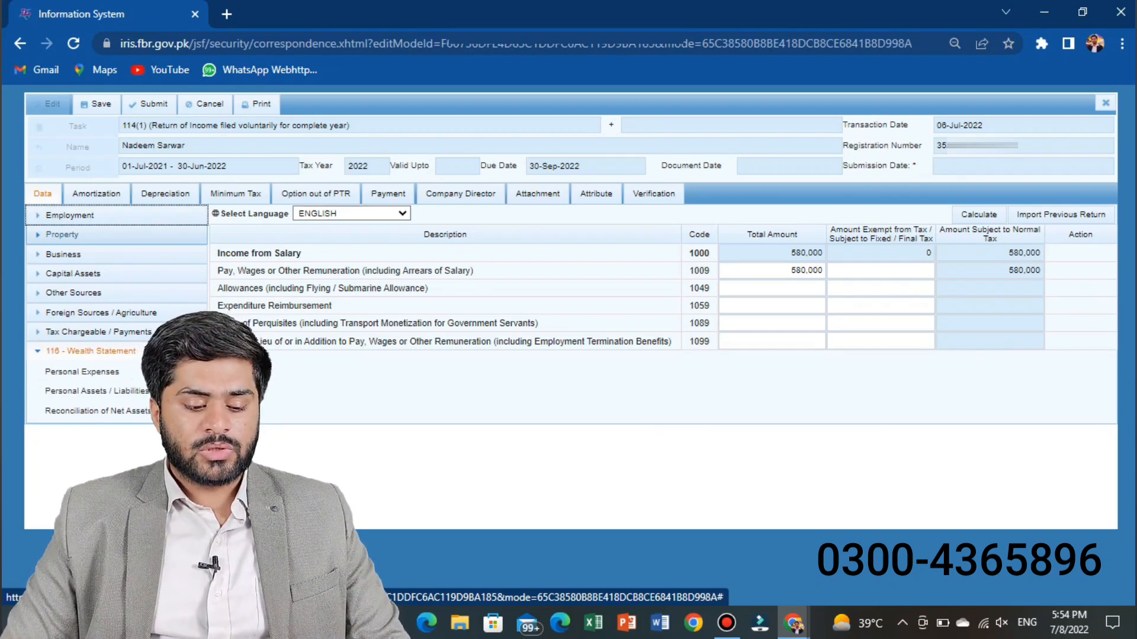
{"action": "left_click", "coordinate": [61, 234]}
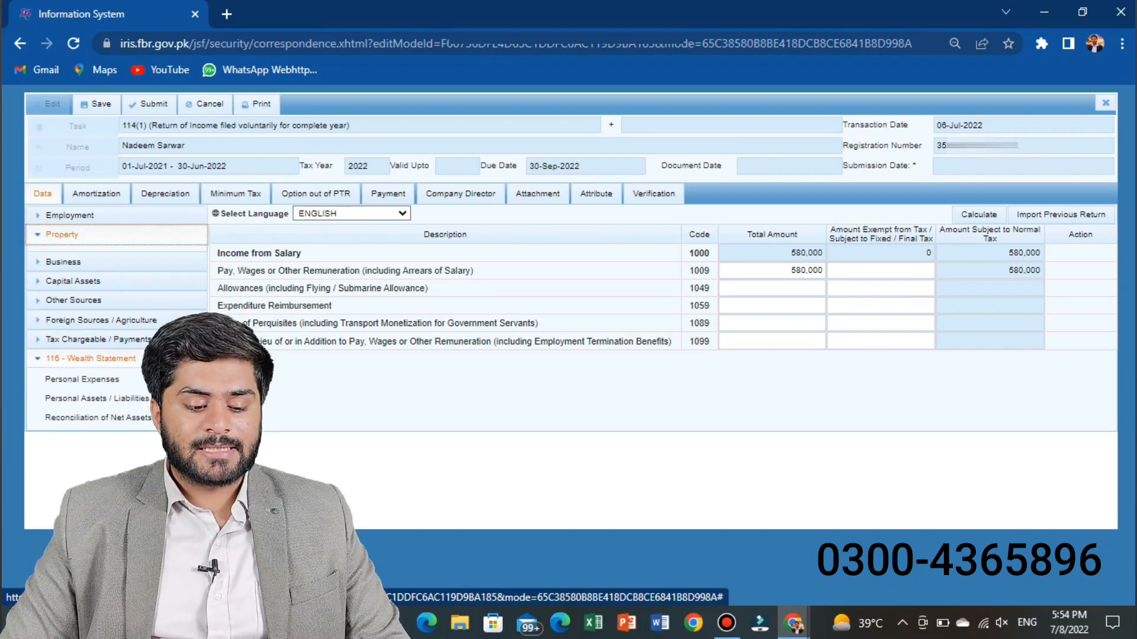
{"action": "left_click", "coordinate": [61, 235]}
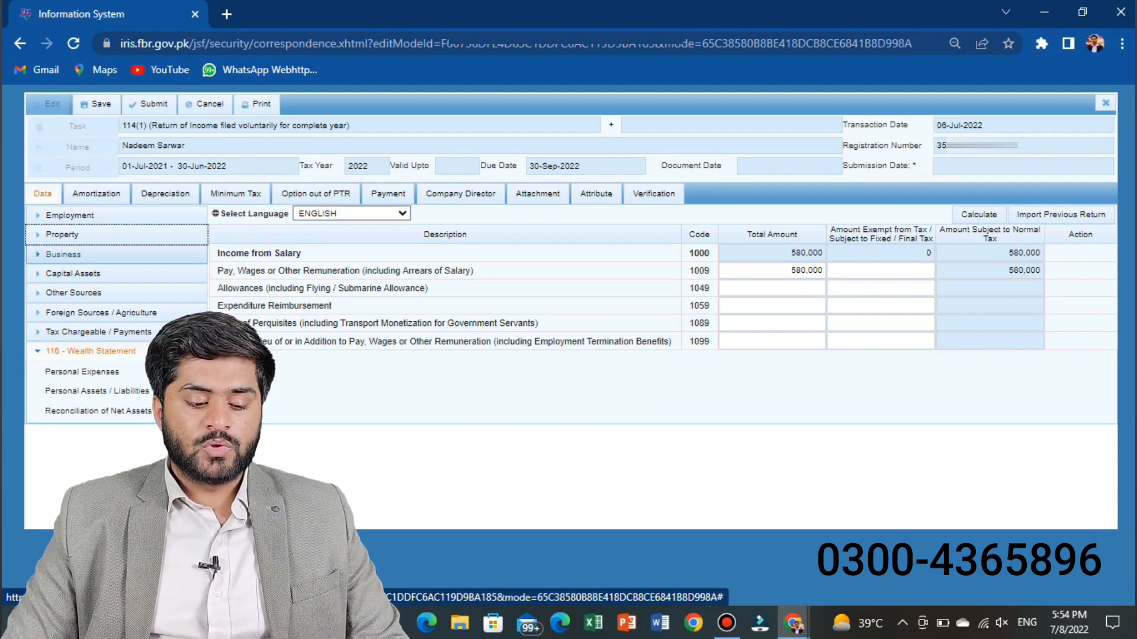
{"action": "left_click", "coordinate": [71, 332]}
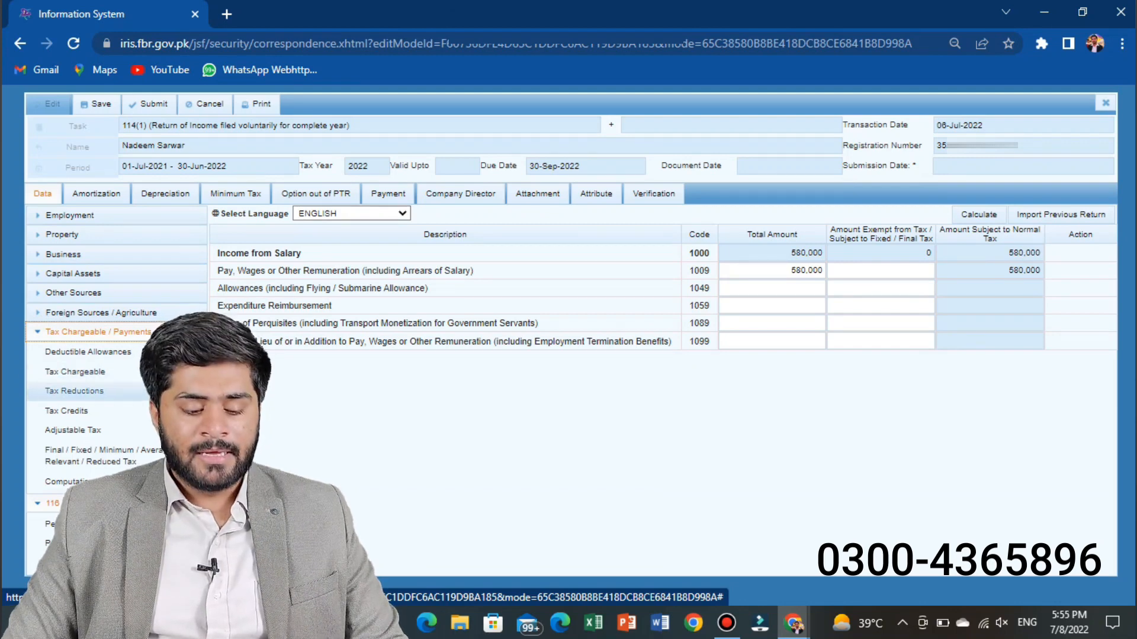
Step: Open the Adjustable Tax section and review its withholding tax entries
{"action": "left_click", "coordinate": [73, 429]}
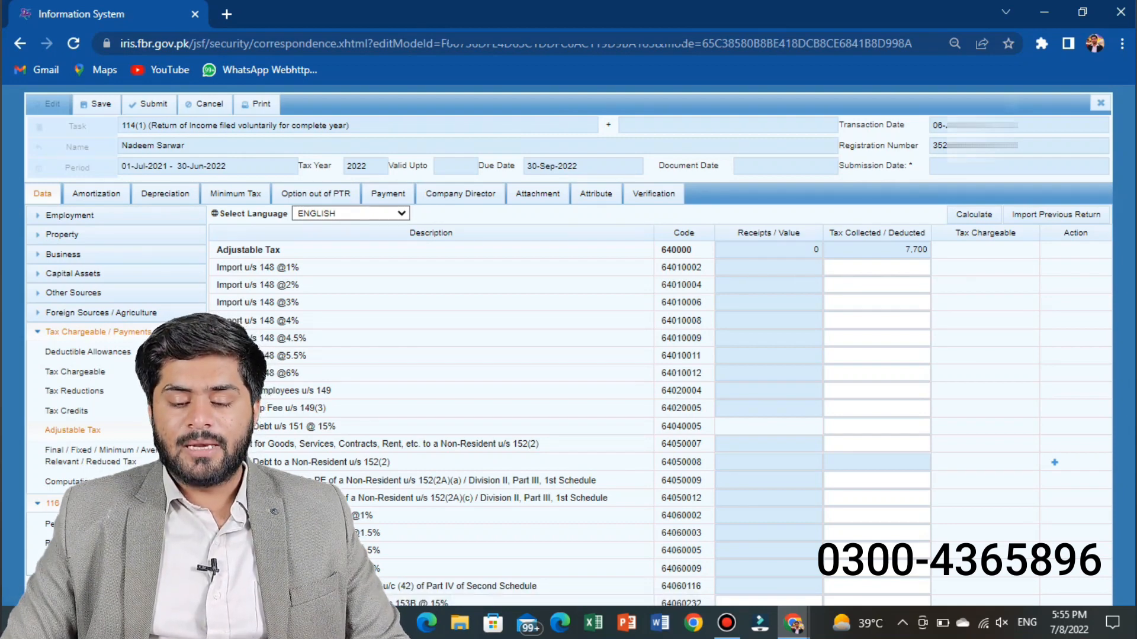
{"action": "scroll", "coordinate": [568, 347], "scroll_direction": "down", "scroll_amount": 1}
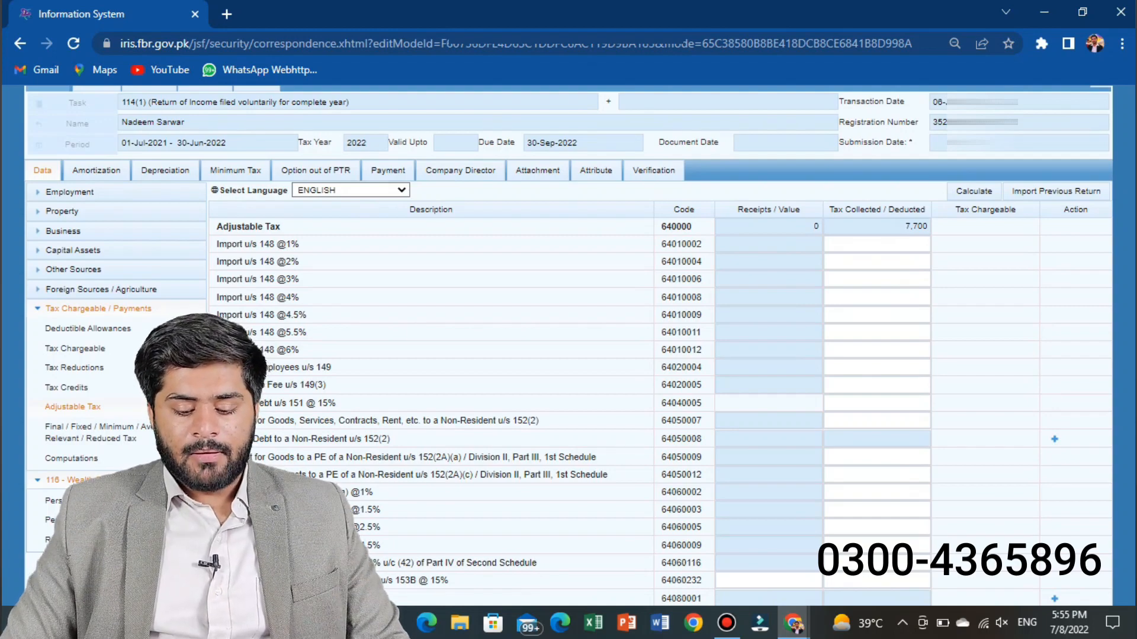
{"action": "scroll", "coordinate": [568, 346], "scroll_direction": "down", "scroll_amount": 2}
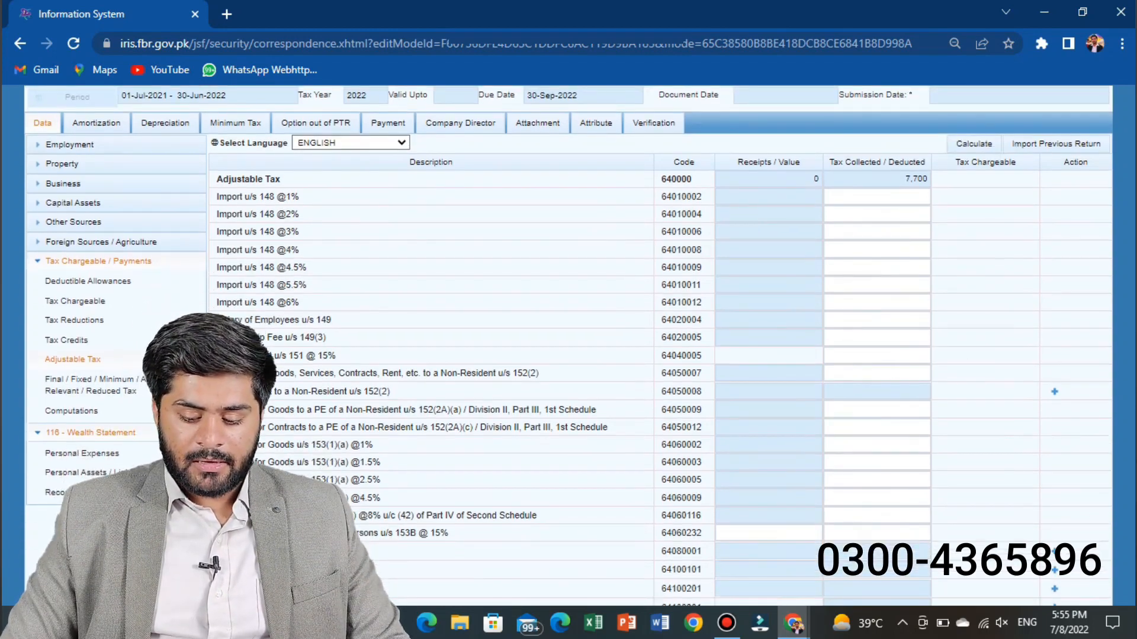
{"action": "scroll", "coordinate": [568, 346], "scroll_direction": "down", "scroll_amount": 6}
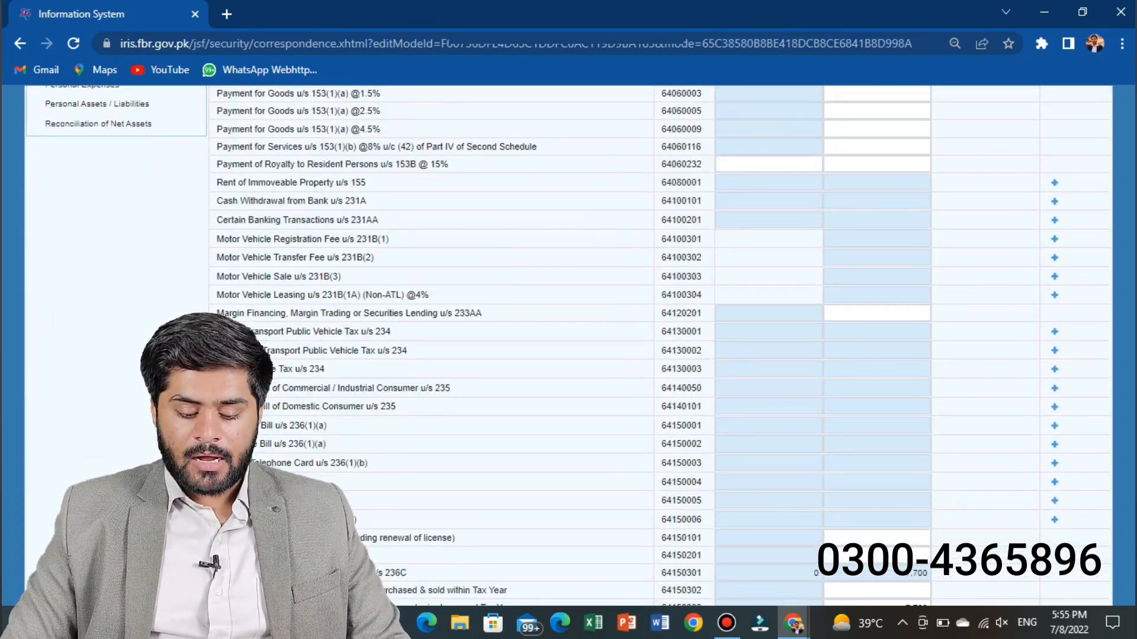
{"action": "scroll", "coordinate": [568, 346], "scroll_direction": "down", "scroll_amount": 3}
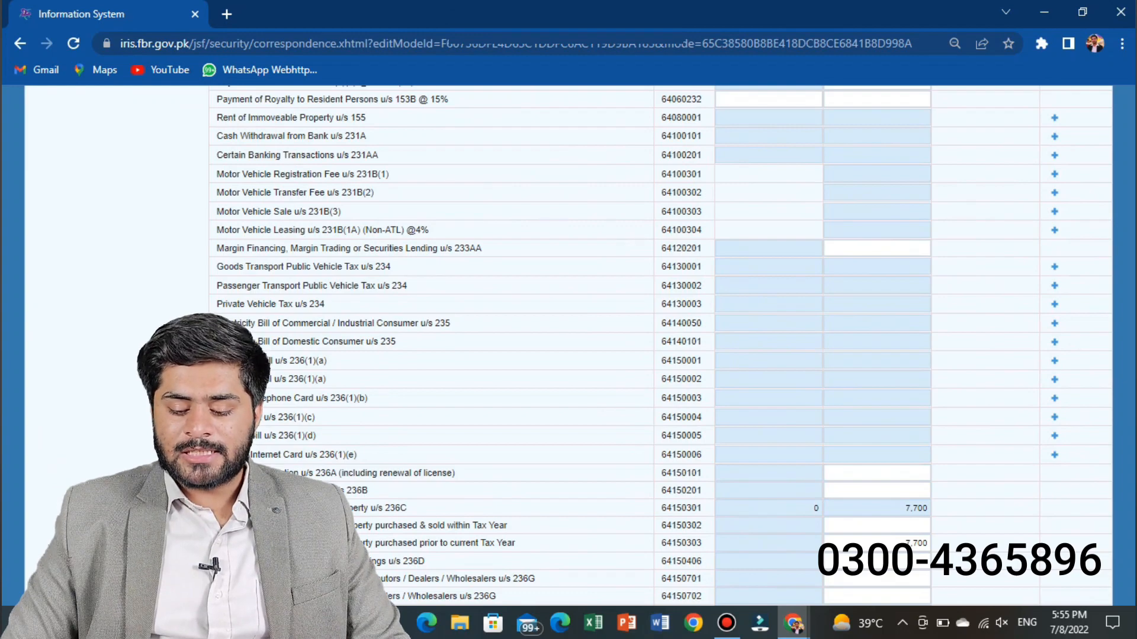
{"action": "scroll", "coordinate": [568, 344], "scroll_direction": "up", "scroll_amount": 7}
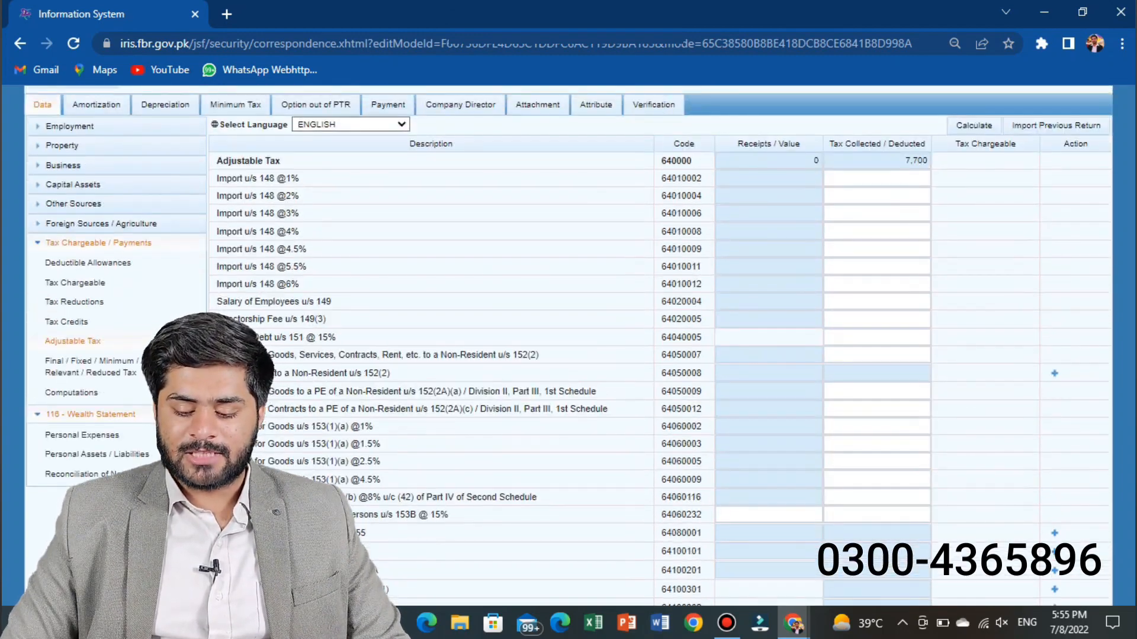
{"action": "scroll", "coordinate": [568, 343], "scroll_direction": "down", "scroll_amount": 4}
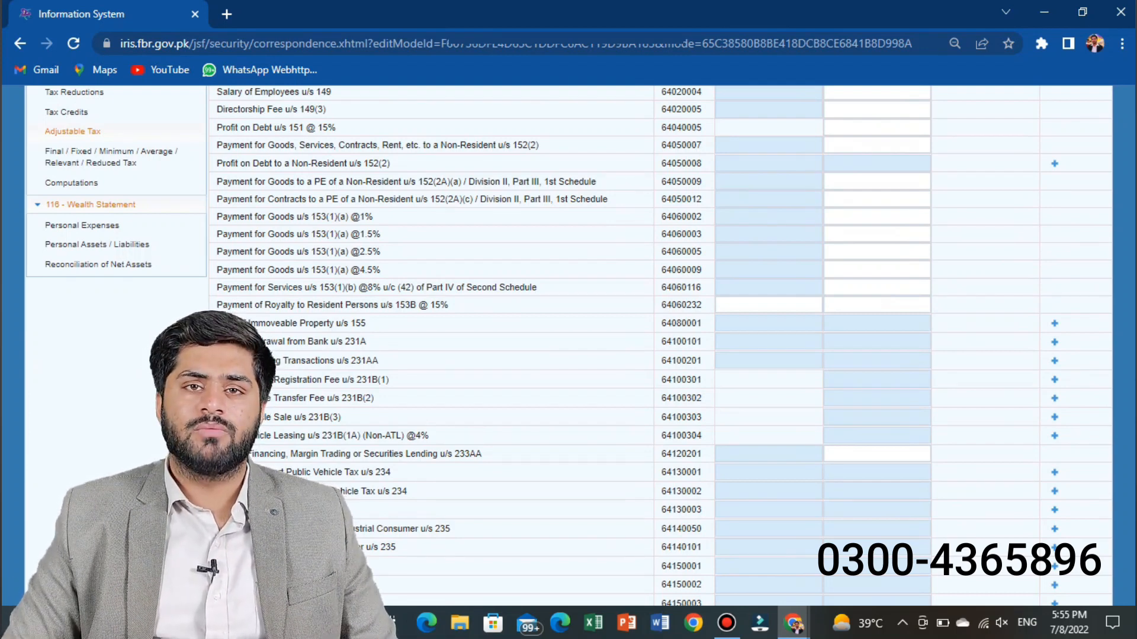
{"action": "scroll", "coordinate": [658, 347], "scroll_direction": "up", "scroll_amount": 2}
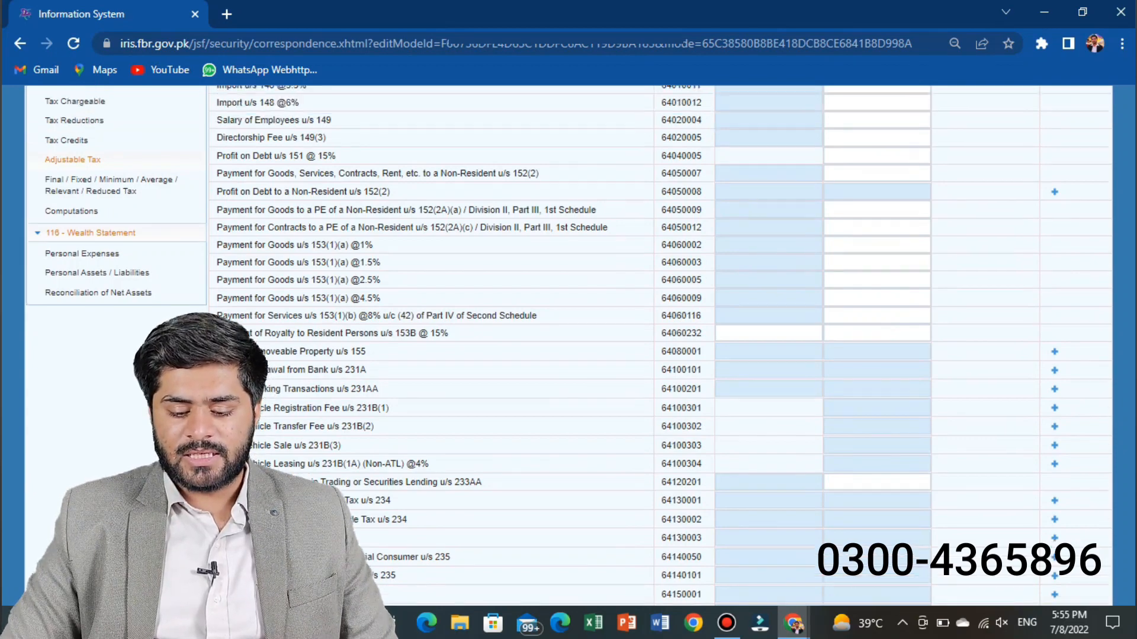
{"action": "scroll", "coordinate": [657, 346], "scroll_direction": "down", "scroll_amount": 4}
{"action": "scroll", "coordinate": [657, 347], "scroll_direction": "down", "scroll_amount": 1}
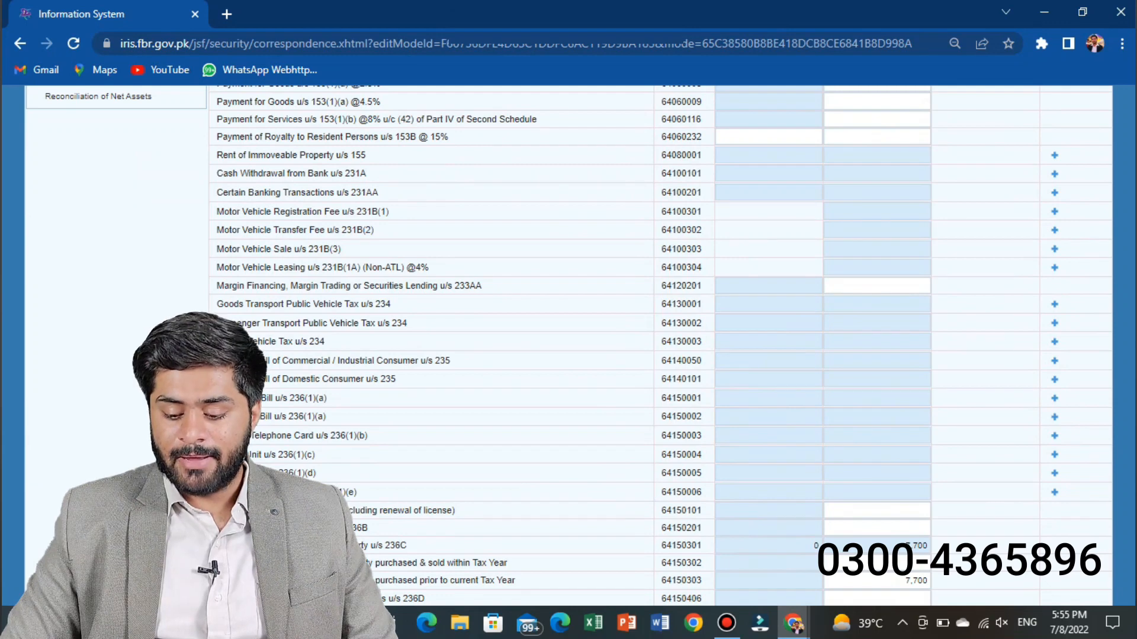
{"action": "scroll", "coordinate": [657, 346], "scroll_direction": "down", "scroll_amount": 1}
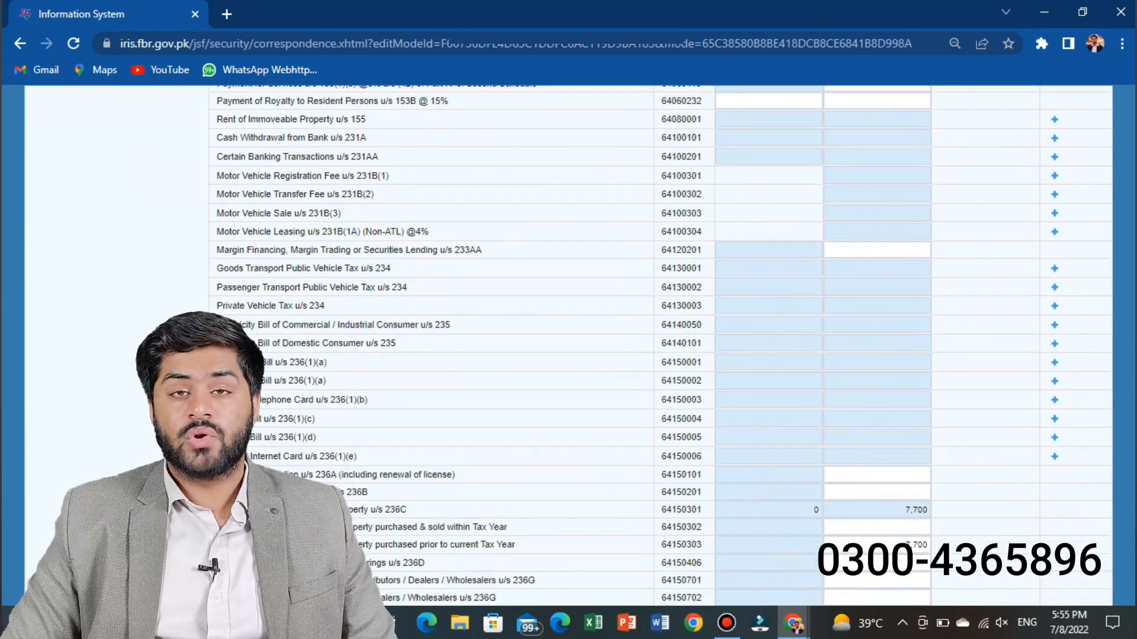
{"action": "scroll", "coordinate": [657, 346], "scroll_direction": "up", "scroll_amount": 4}
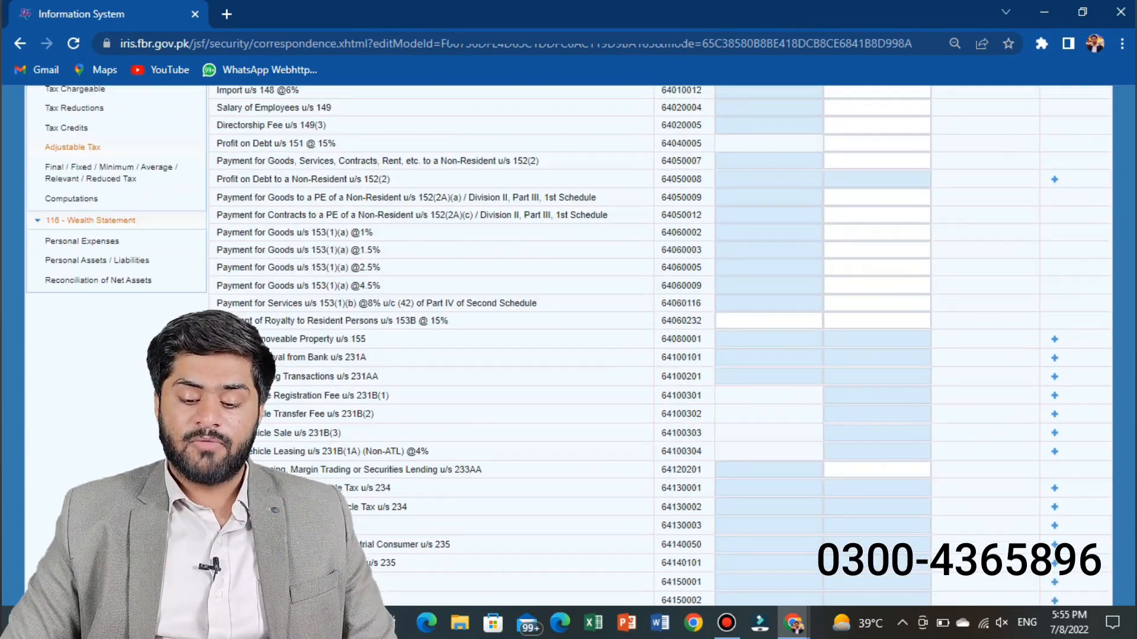
{"action": "scroll", "coordinate": [657, 347], "scroll_direction": "up", "scroll_amount": 1}
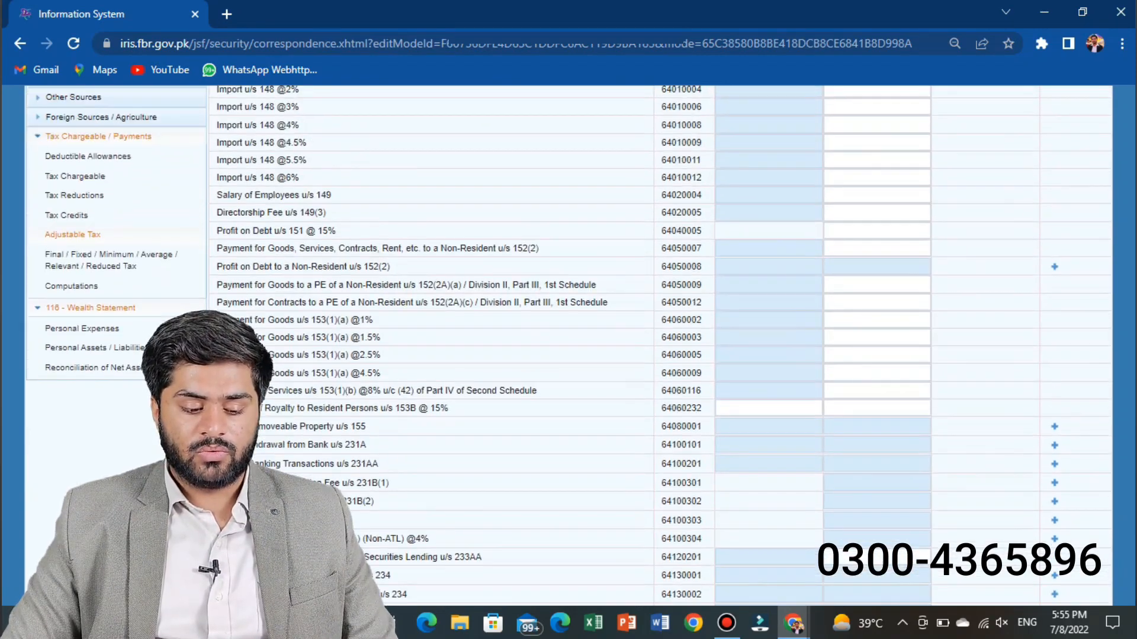
{"action": "scroll", "coordinate": [658, 346], "scroll_direction": "down", "scroll_amount": 2}
{"action": "scroll", "coordinate": [657, 346], "scroll_direction": "down", "scroll_amount": 4}
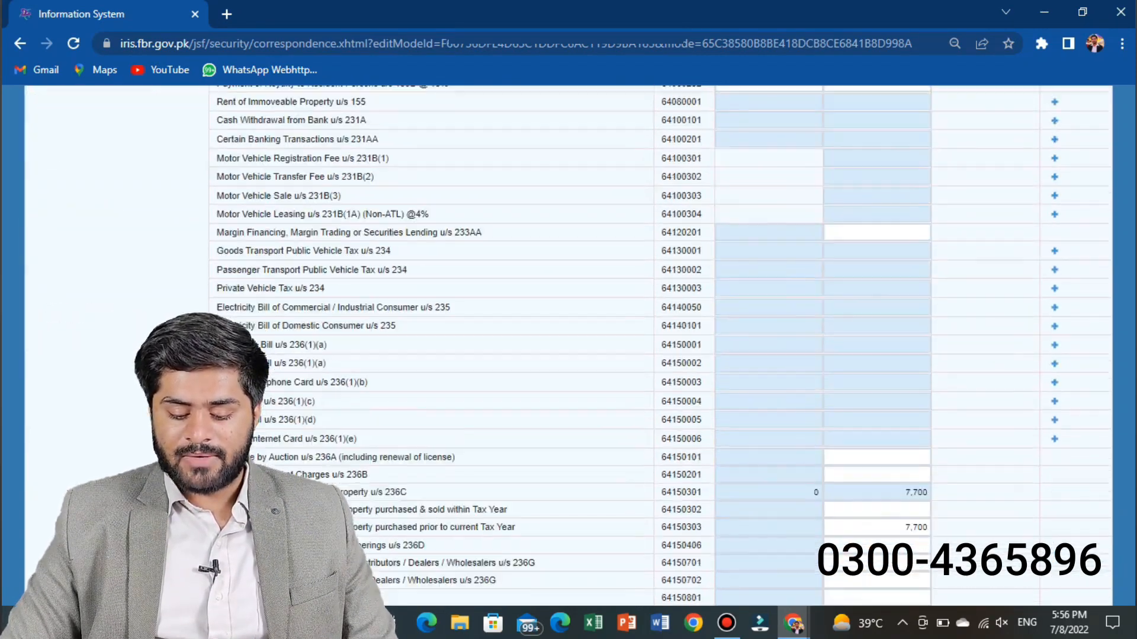
{"action": "scroll", "coordinate": [657, 346], "scroll_direction": "up", "scroll_amount": 6}
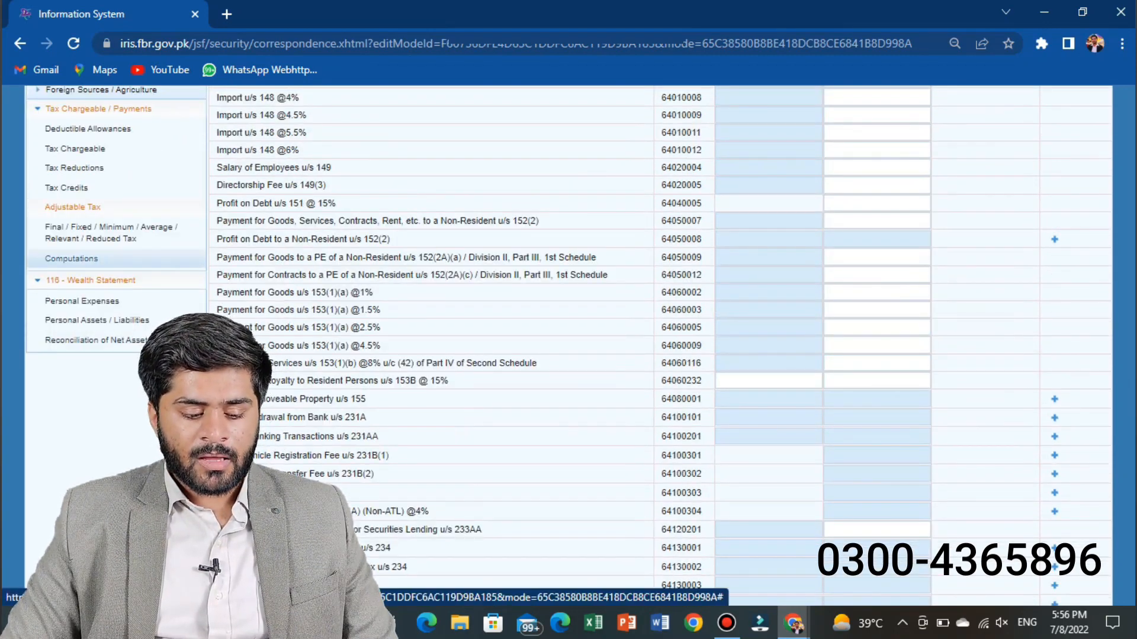
Step: Open the Computations section and review the tax computation rows
{"action": "left_click", "coordinate": [71, 259]}
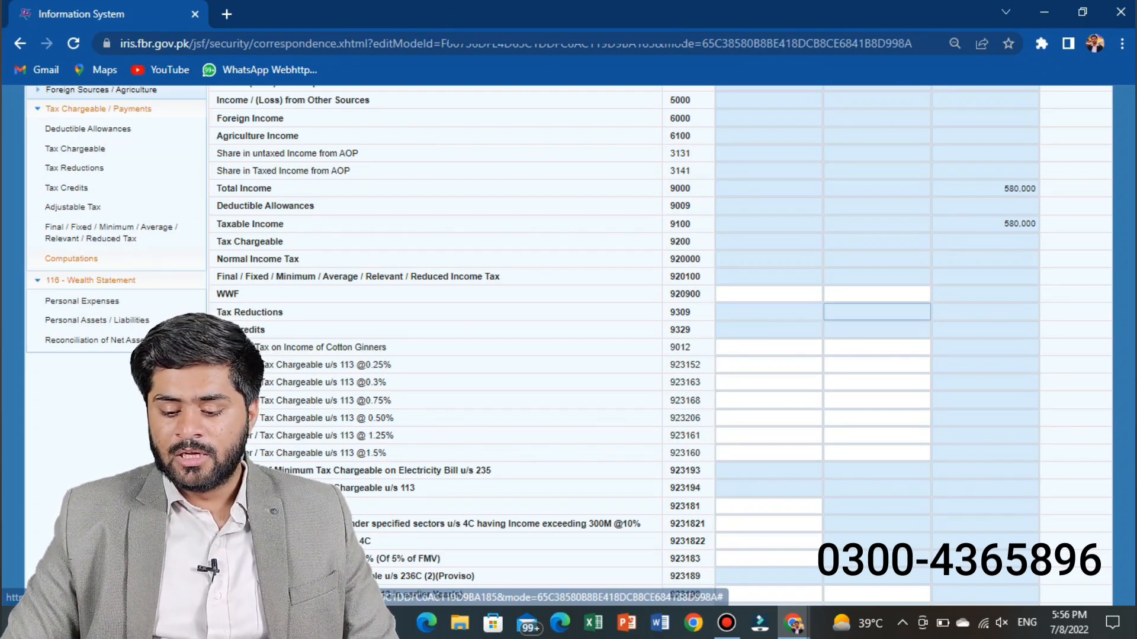
{"action": "scroll", "coordinate": [569, 346], "scroll_direction": "down", "scroll_amount": 3}
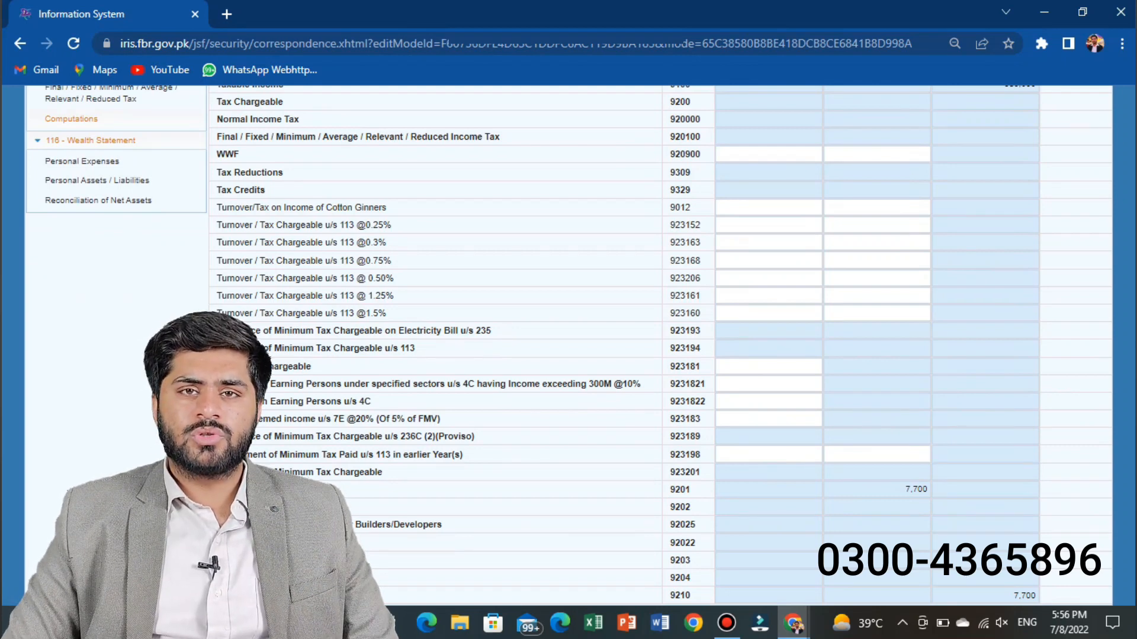
{"action": "scroll", "coordinate": [568, 347], "scroll_direction": "up", "scroll_amount": 2}
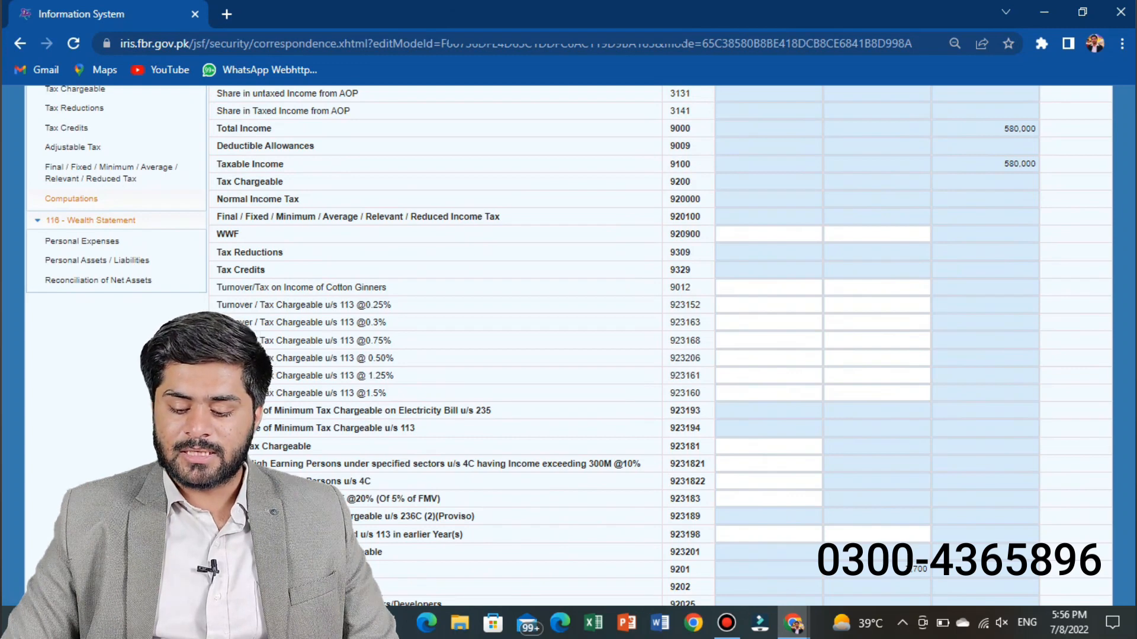
{"action": "scroll", "coordinate": [568, 346], "scroll_direction": "up", "scroll_amount": 1}
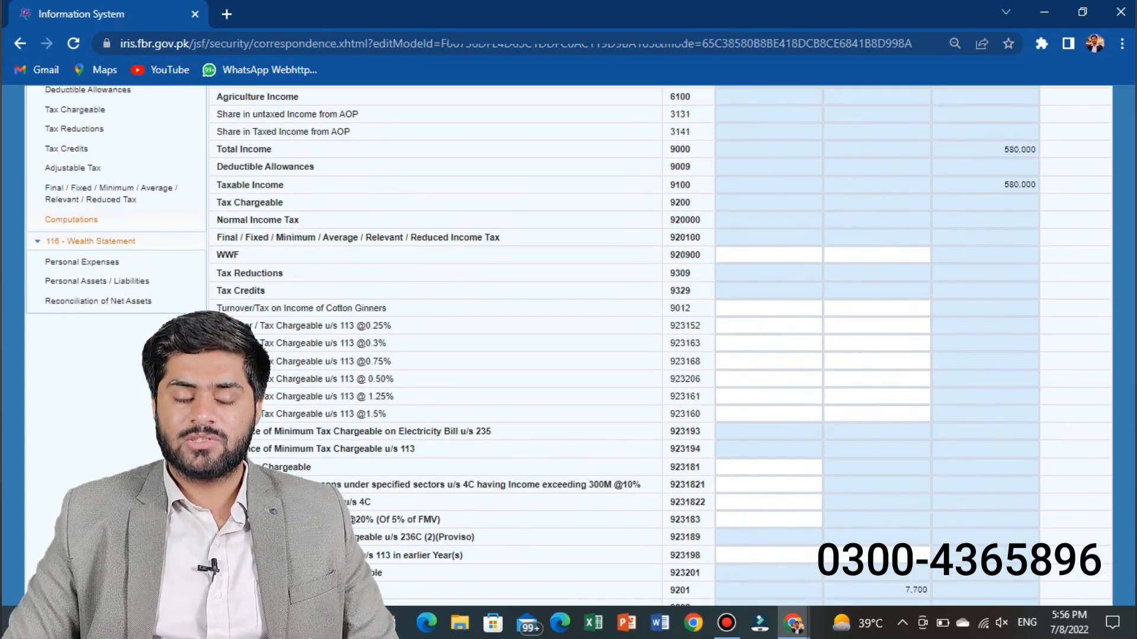
{"action": "scroll", "coordinate": [568, 346], "scroll_direction": "down", "scroll_amount": 1}
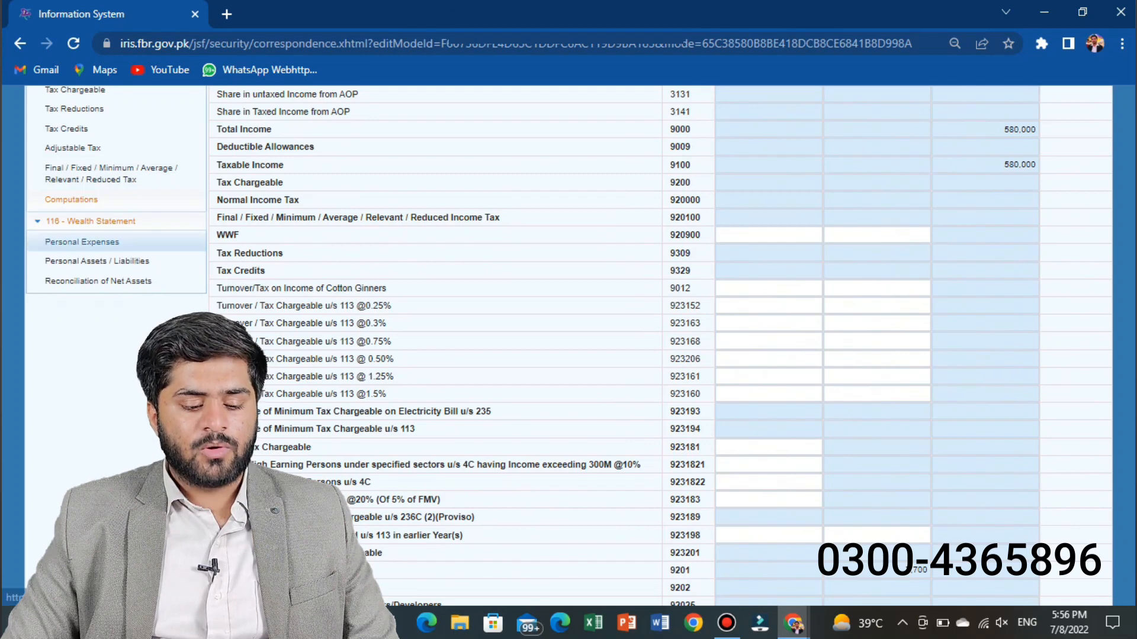
Step: Open the Personal Expenses section of the 116 Wealth Statement
{"action": "left_click", "coordinate": [81, 242]}
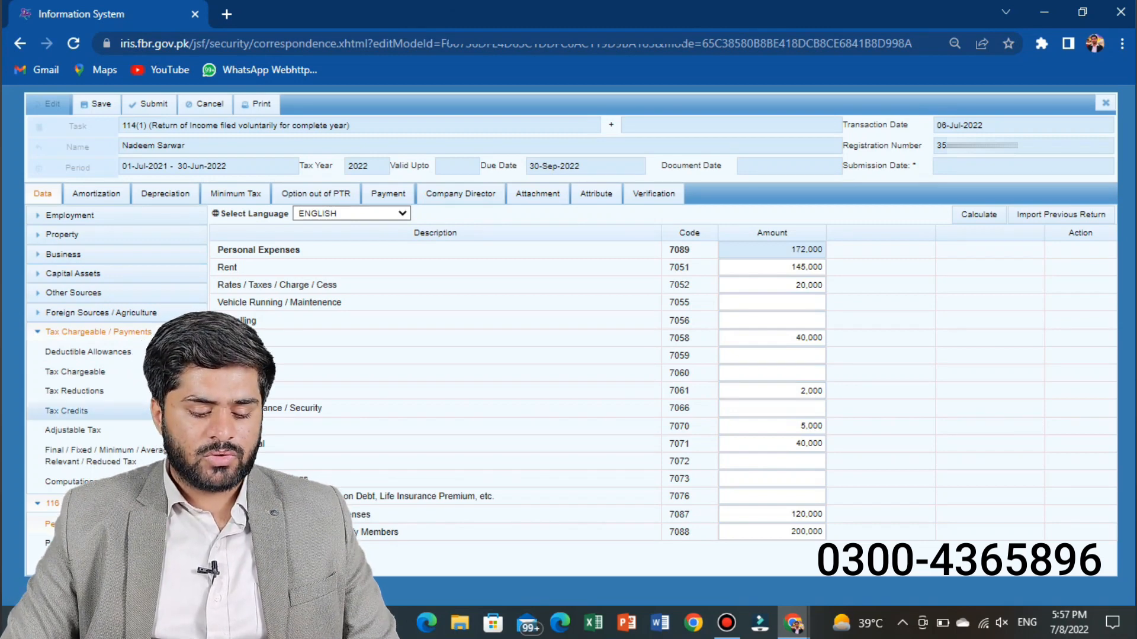
Step: Collapse Tax Chargeable / Payments, open the Reconciliation of Net Assets section of the wealth statement and review its rows
{"action": "left_click", "coordinate": [158, 333]}
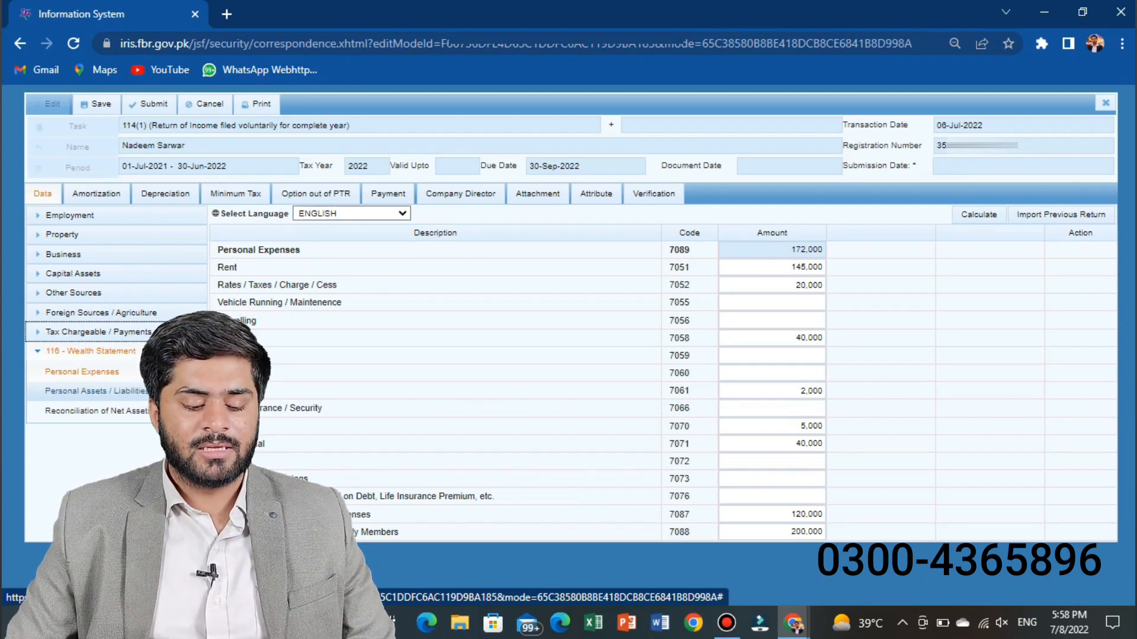
{"action": "left_click", "coordinate": [95, 410]}
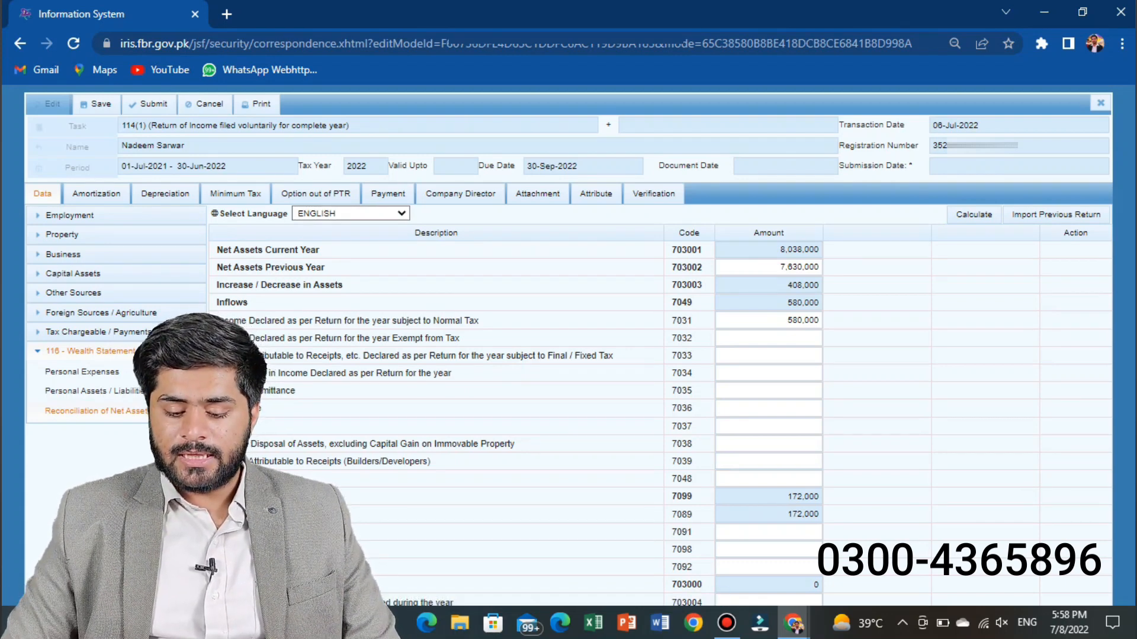
{"action": "scroll", "coordinate": [568, 356], "scroll_direction": "down", "scroll_amount": 1}
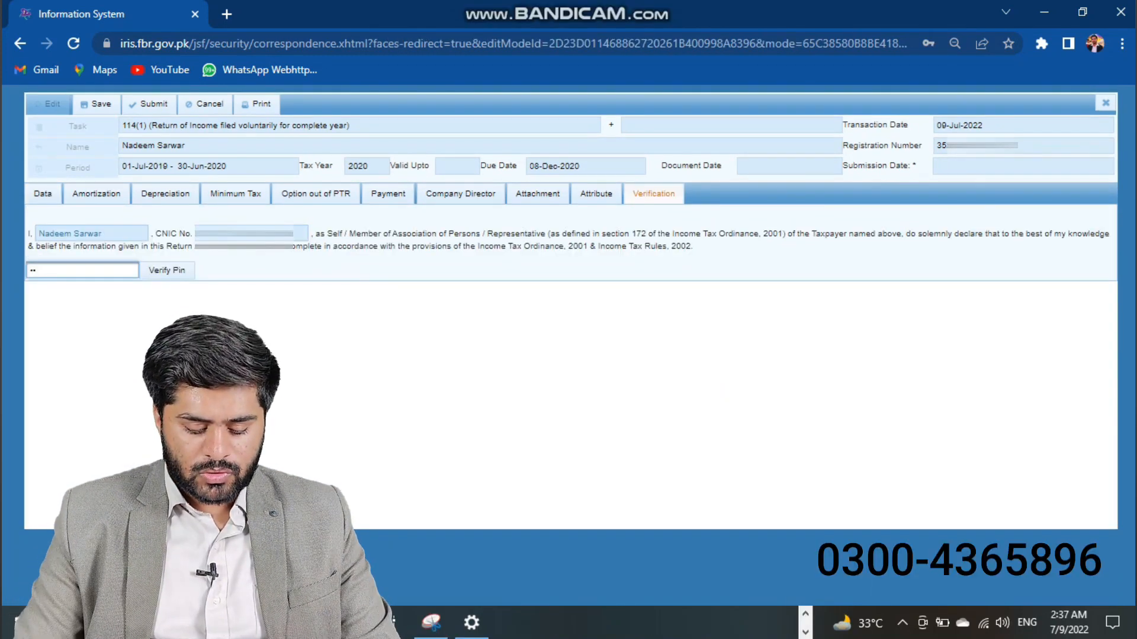
Step: Enter the verification PIN, verify it, and decline the browser's offer to save the password
{"action": "type", "text": "1"}
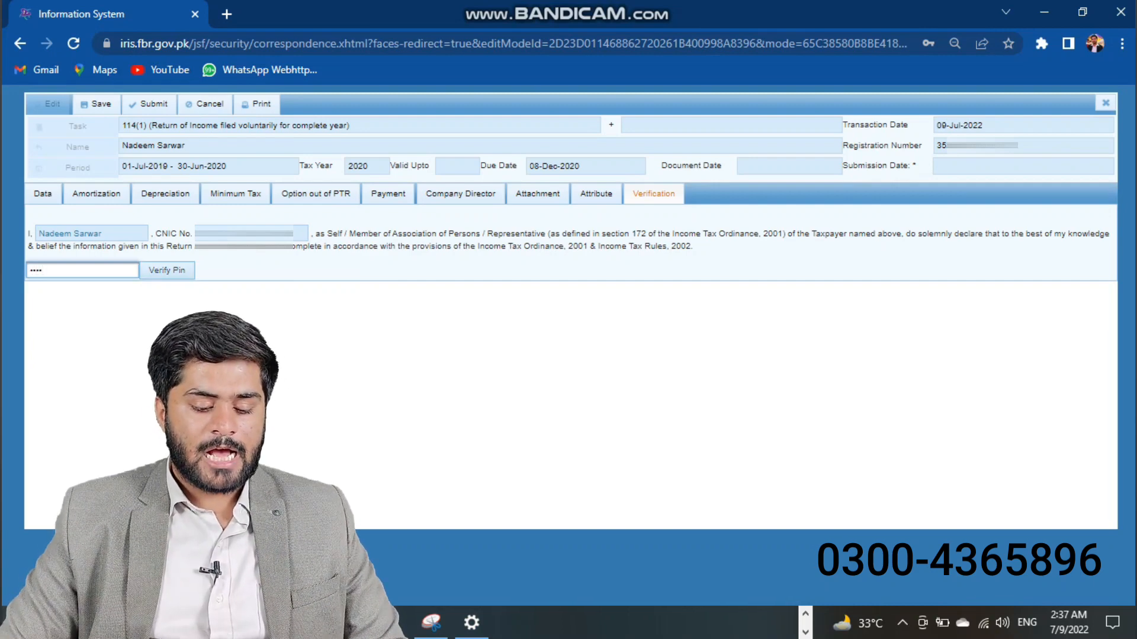
{"action": "key", "text": "Return"}
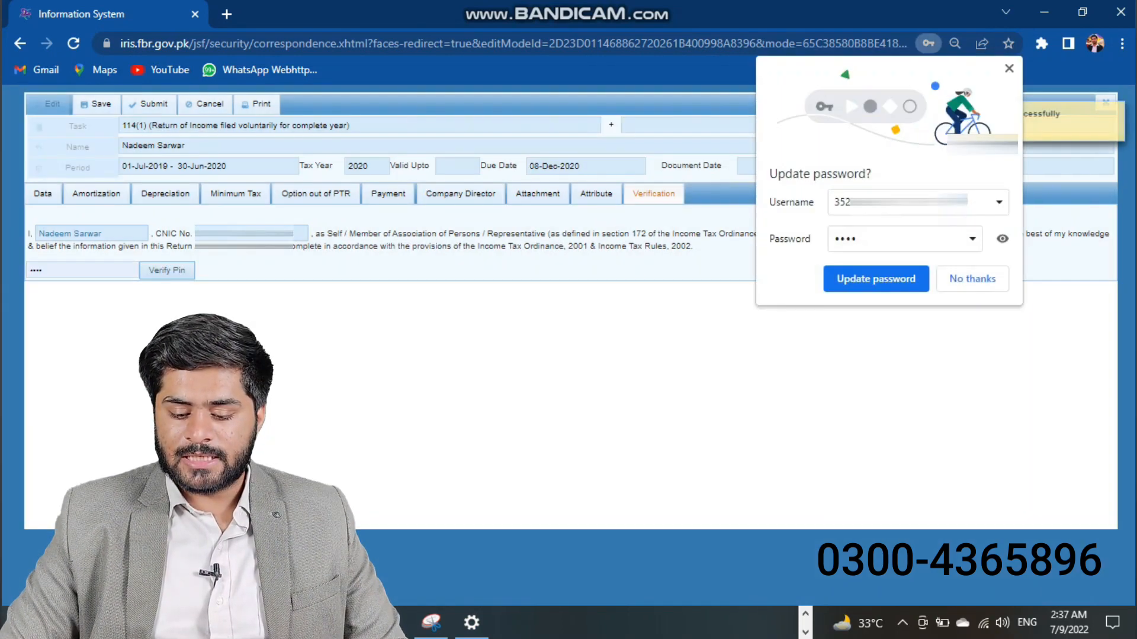
{"action": "left_click", "coordinate": [972, 278]}
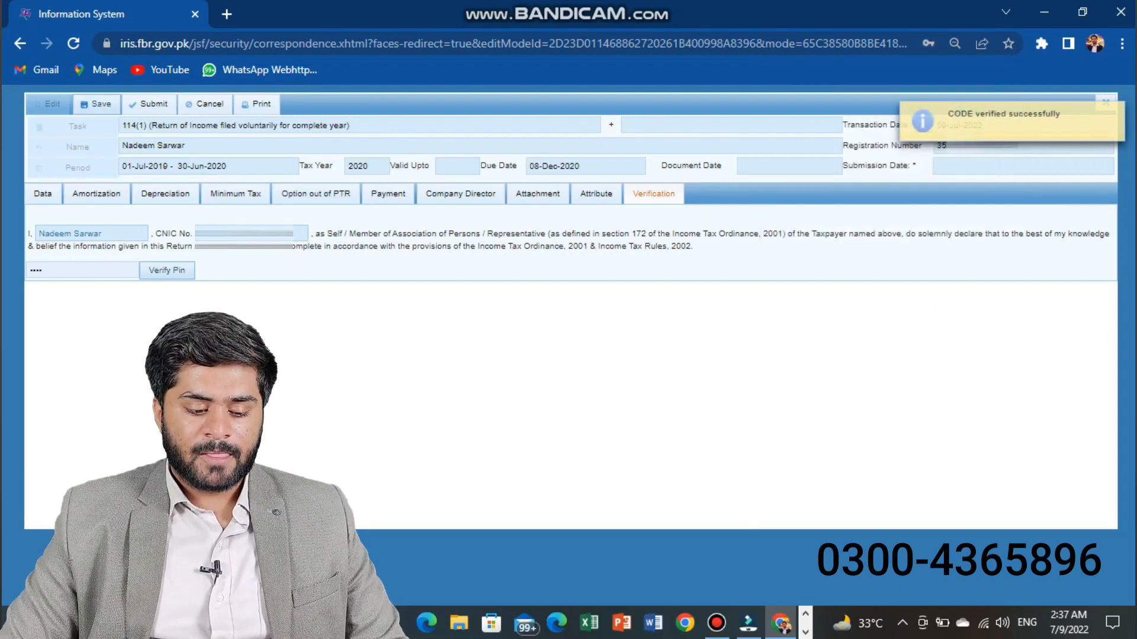
Step: Save the verified return and open the completed Declaration tasks list
{"action": "left_click", "coordinate": [96, 104]}
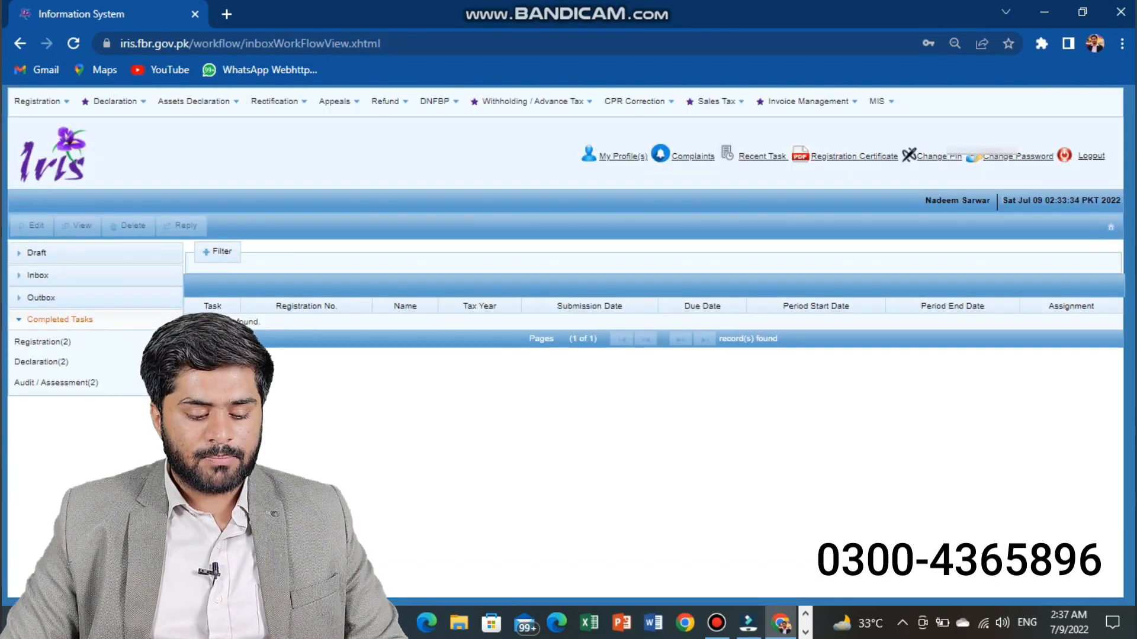
{"action": "left_click", "coordinate": [42, 362]}
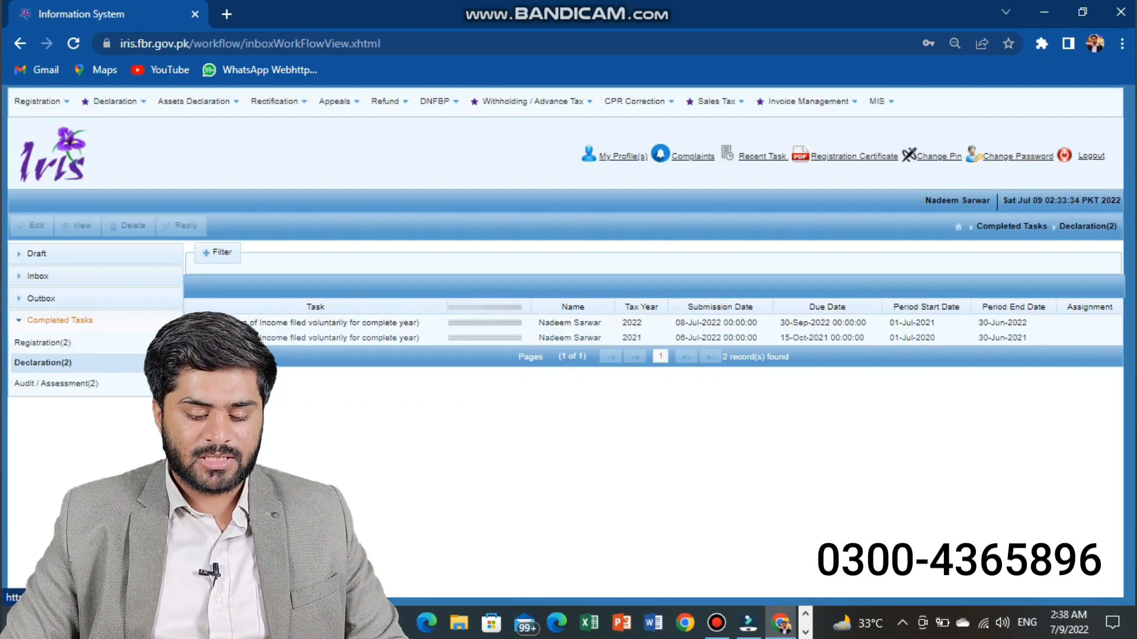